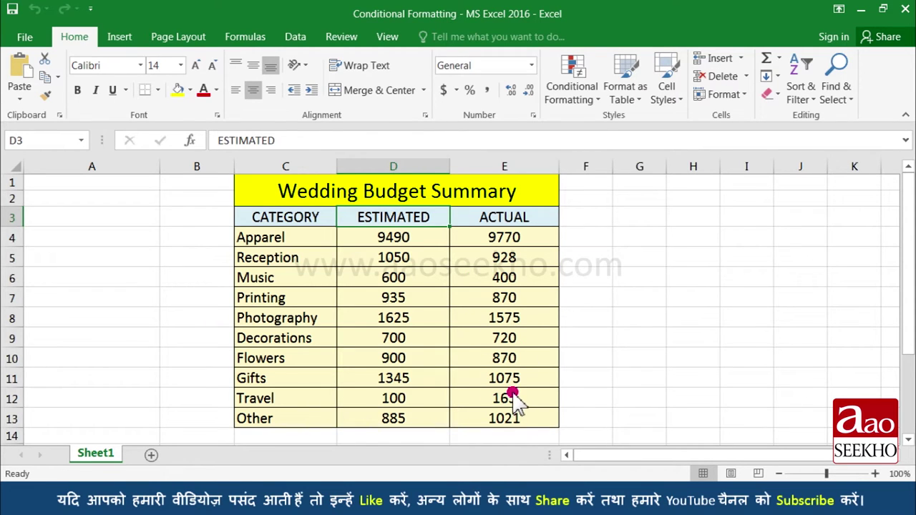
Step: Highlight ACTUAL amounts in E4:E13 greater than 1000 with light red fill and dark red text
left_click_drag(505, 243, 508, 423)
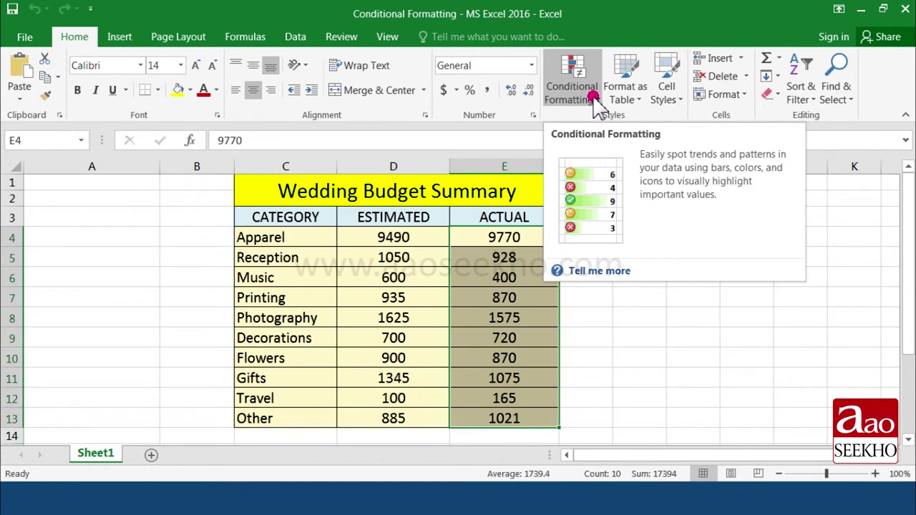
left_click(593, 98)
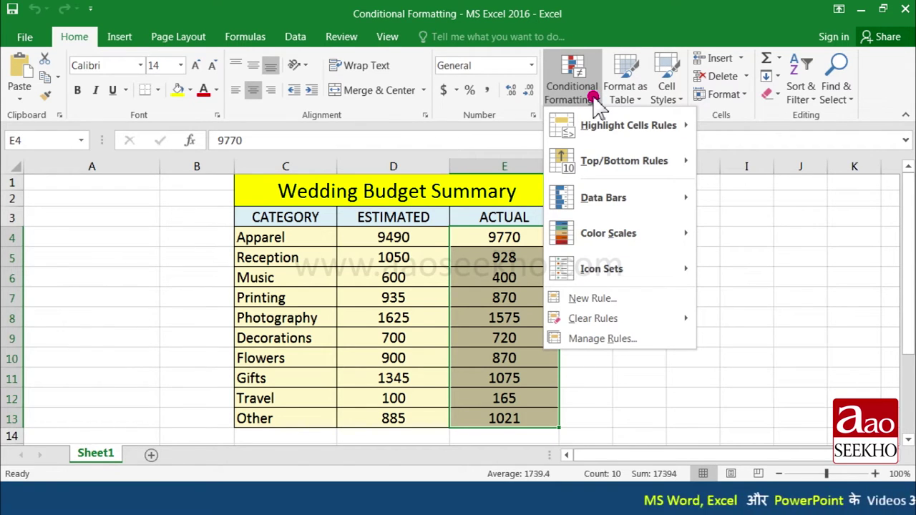
mouse_move(627, 126)
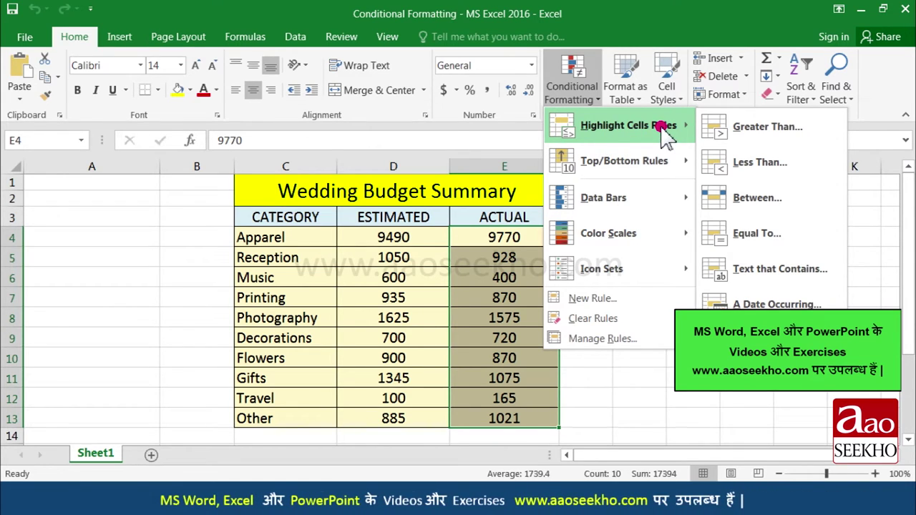
left_click(769, 140)
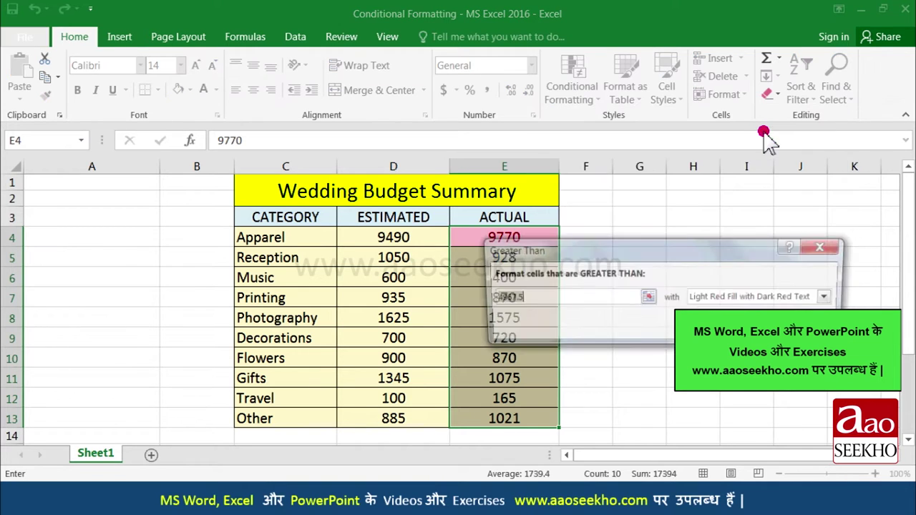
left_click_drag(654, 256, 239, 247)
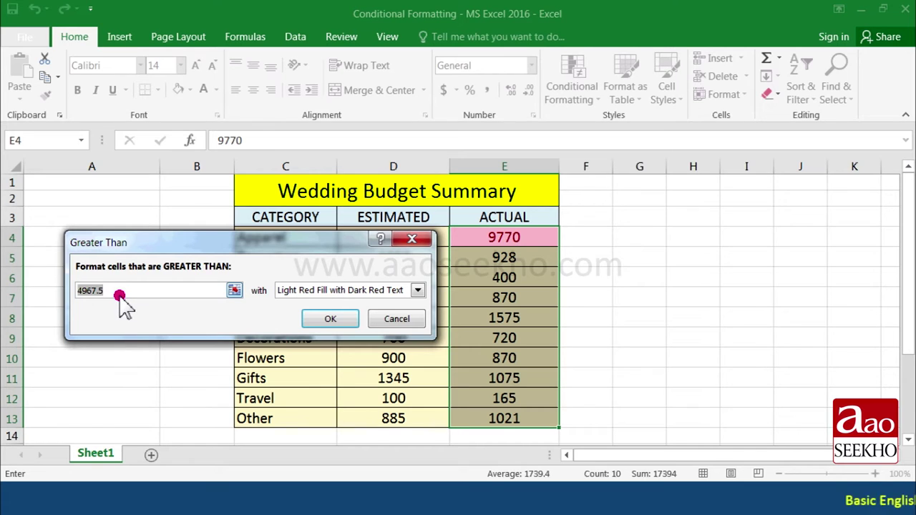
type("1000")
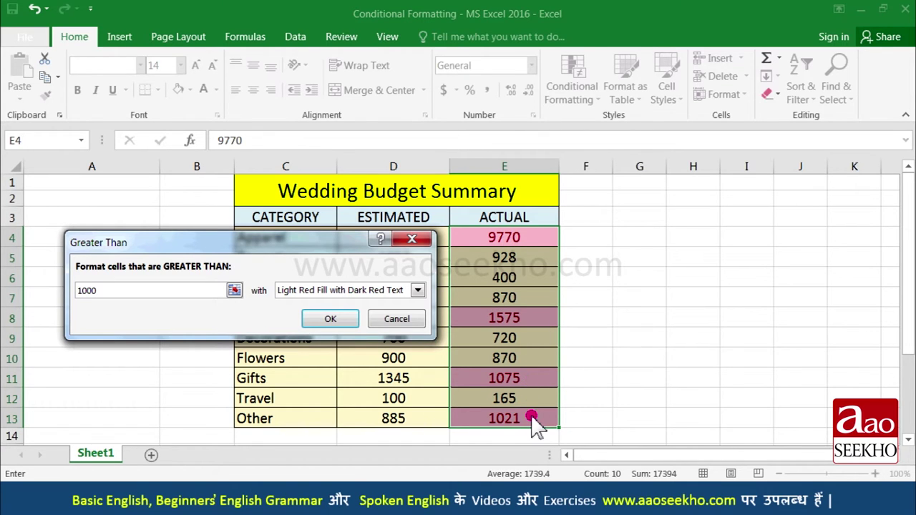
left_click(417, 289)
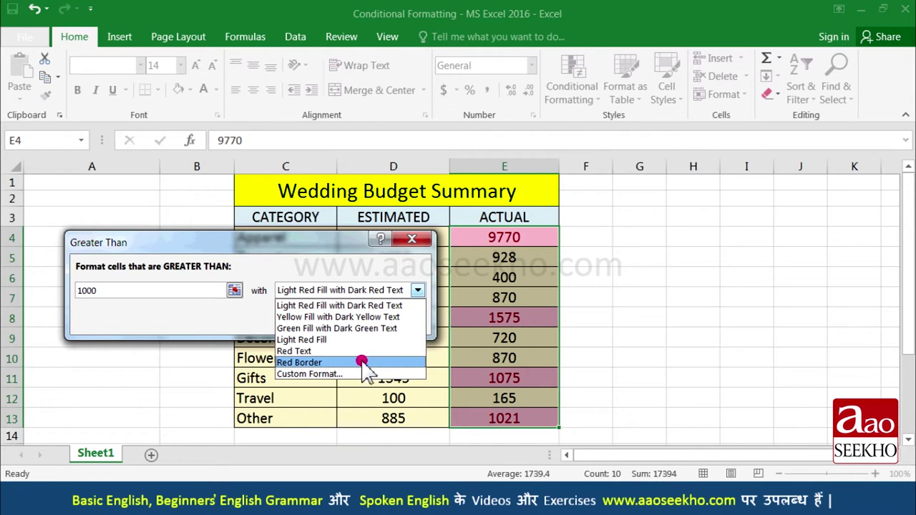
left_click(340, 305)
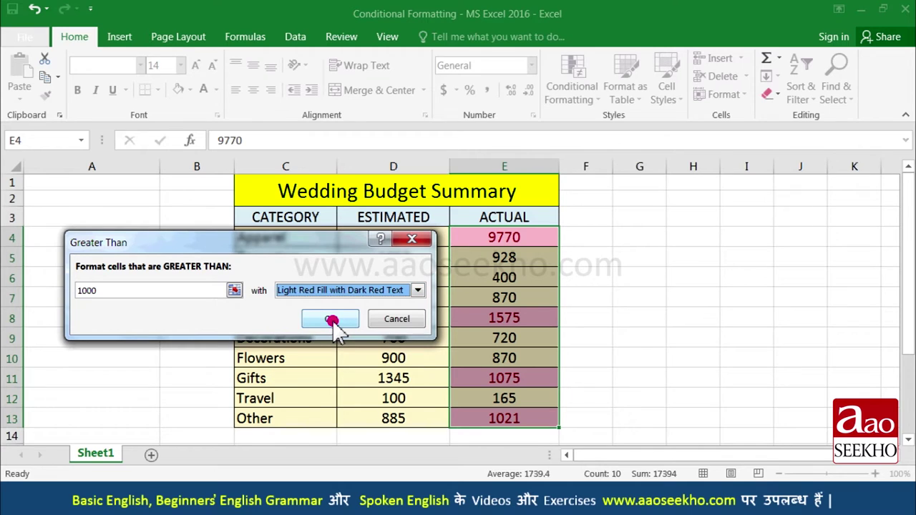
left_click(331, 320)
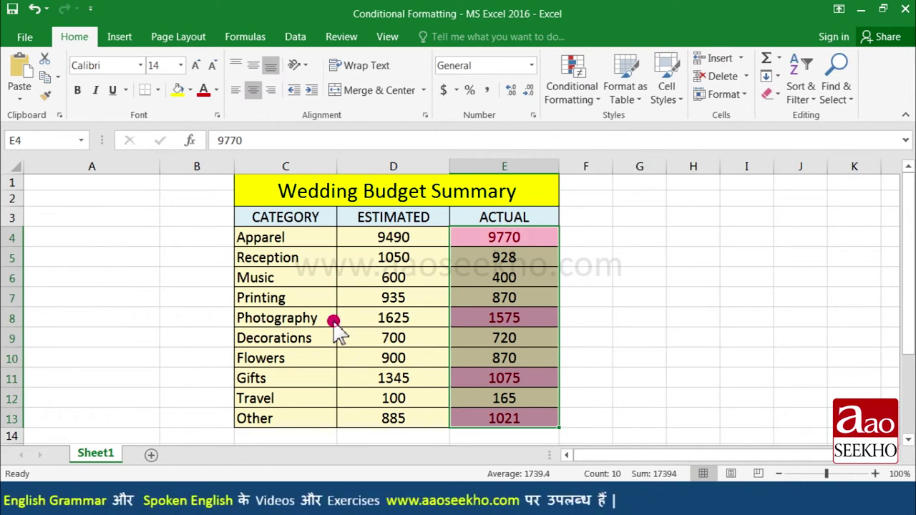
Step: Clear the selection, then preview a Less Than 500 highlight on the ACTUAL amounts and cancel it
left_click(491, 319)
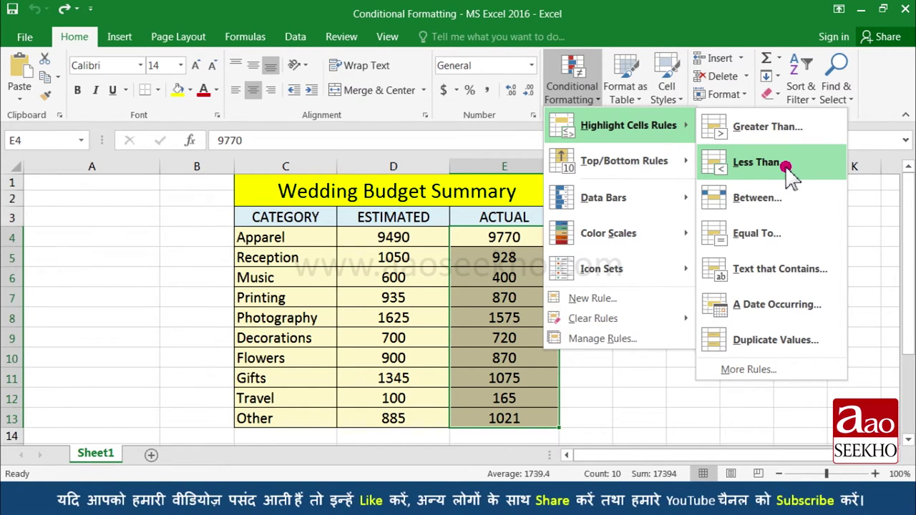
left_click(786, 166)
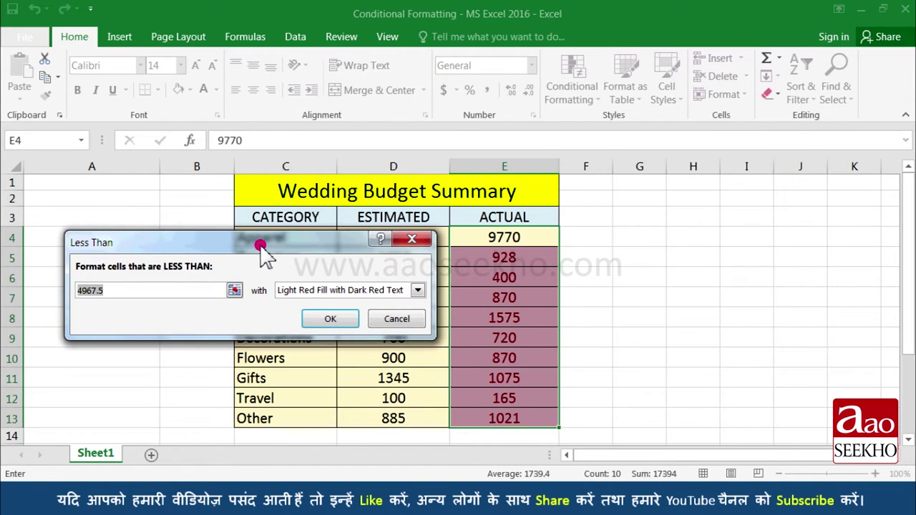
left_click_drag(260, 246, 250, 189)
left_click(164, 237)
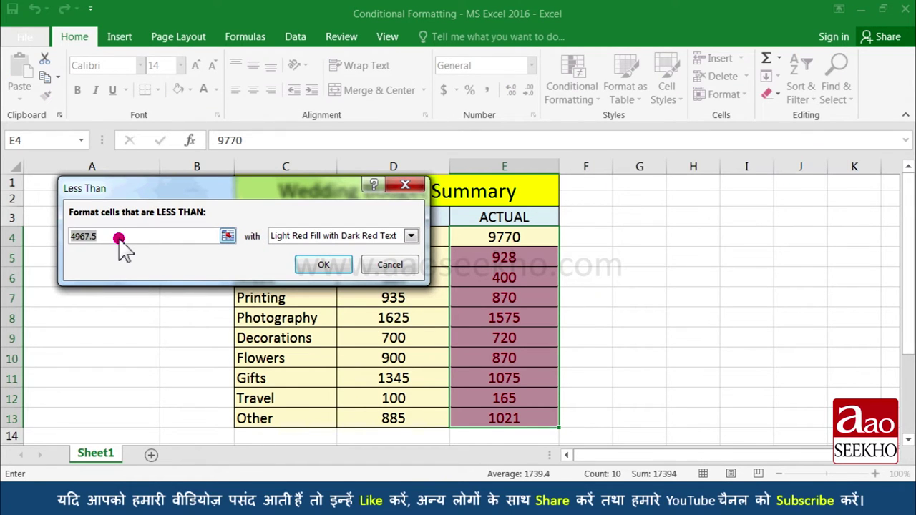
type("500")
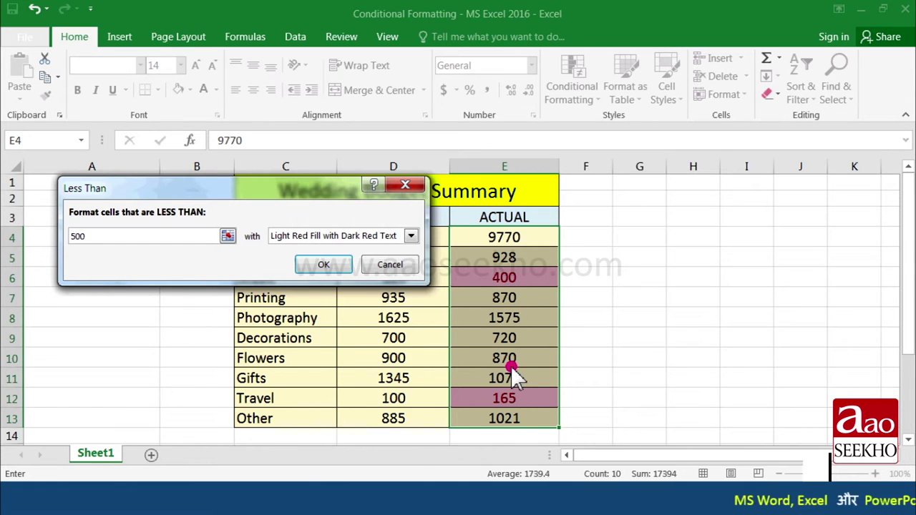
left_click(390, 265)
left_click(572, 89)
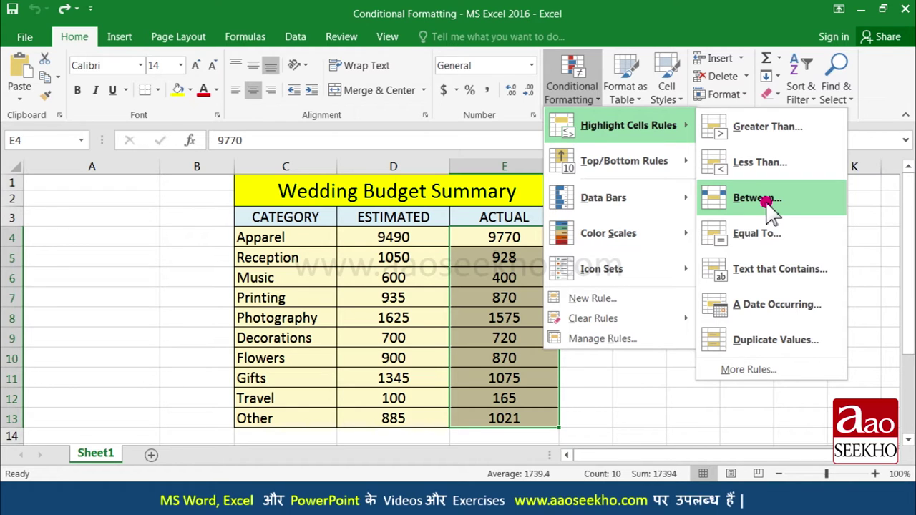
left_click(777, 202)
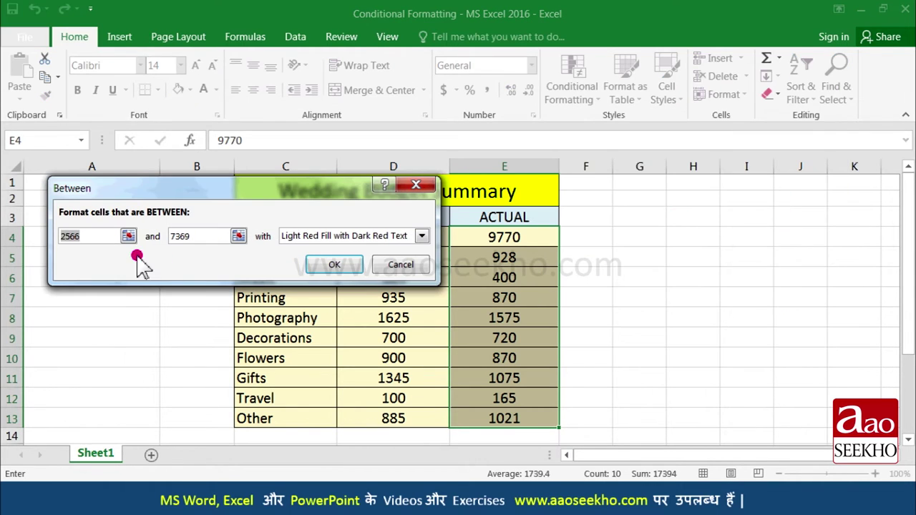
type("1")
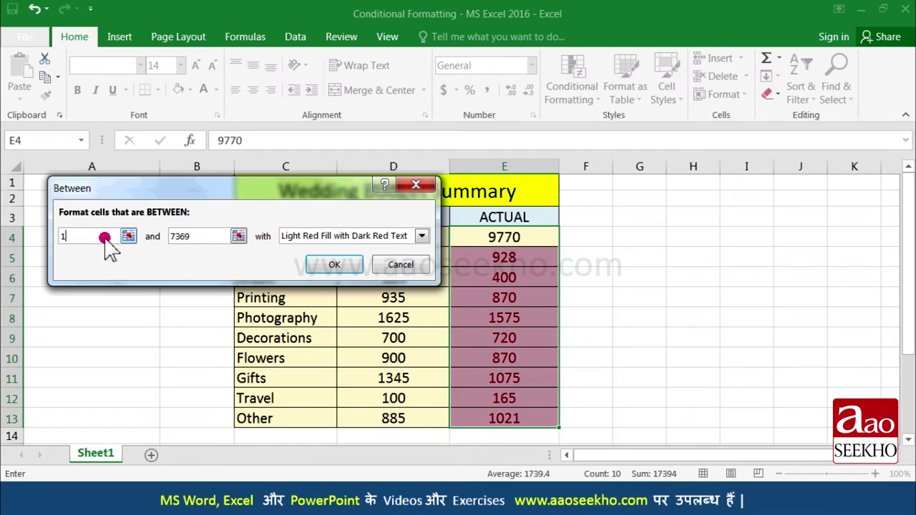
type("000")
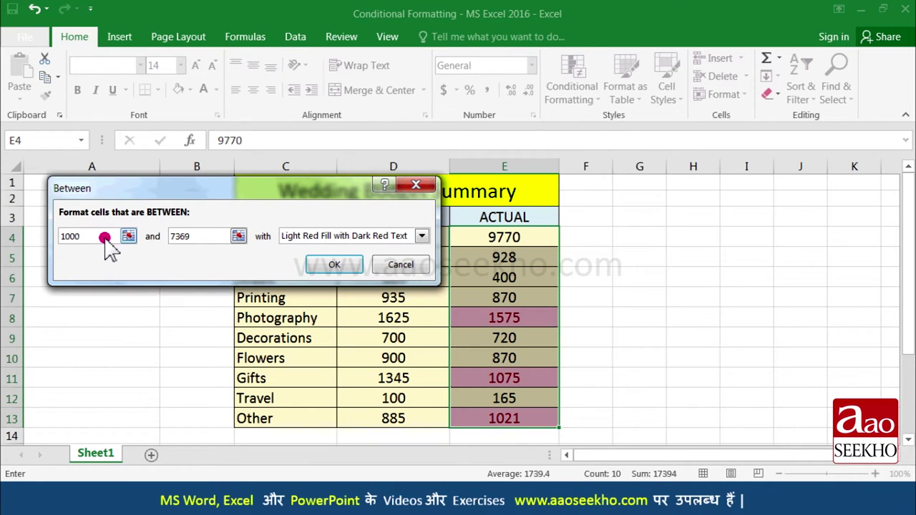
left_click_drag(197, 236, 156, 237)
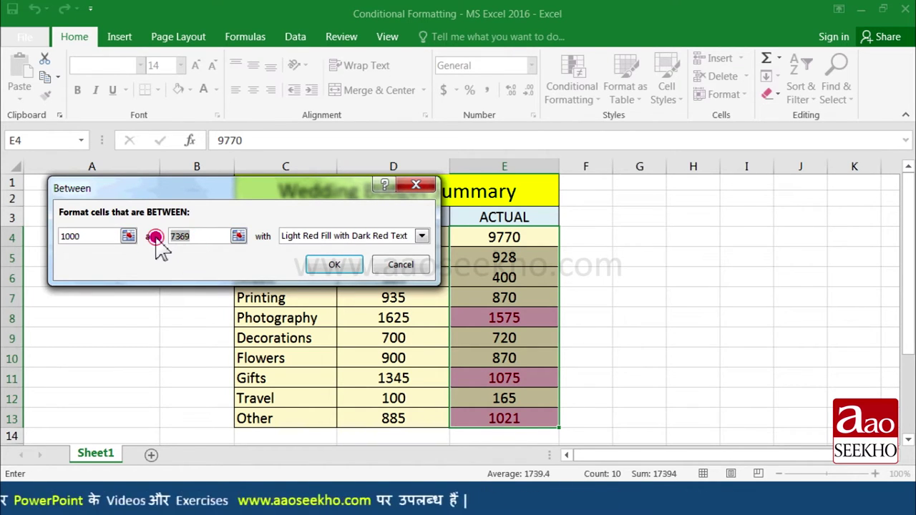
type("1500")
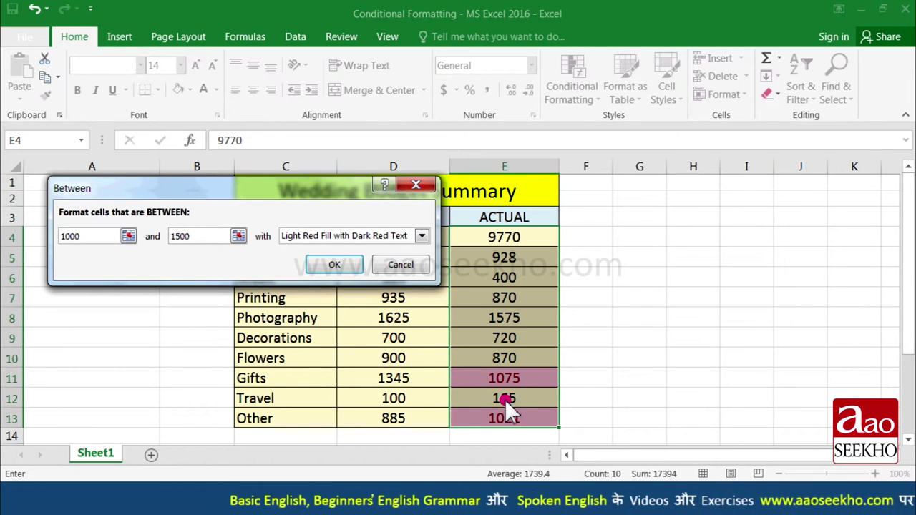
left_click(400, 264)
left_click(571, 79)
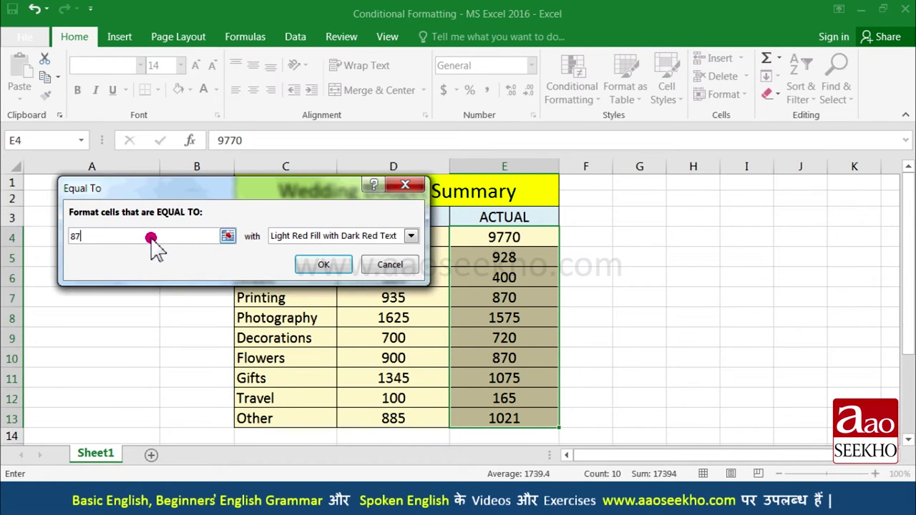
type("0")
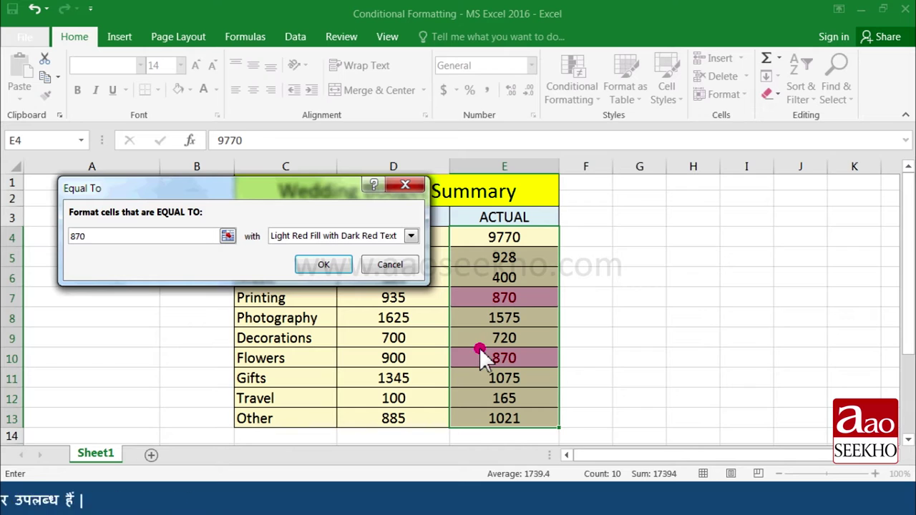
left_click(392, 265)
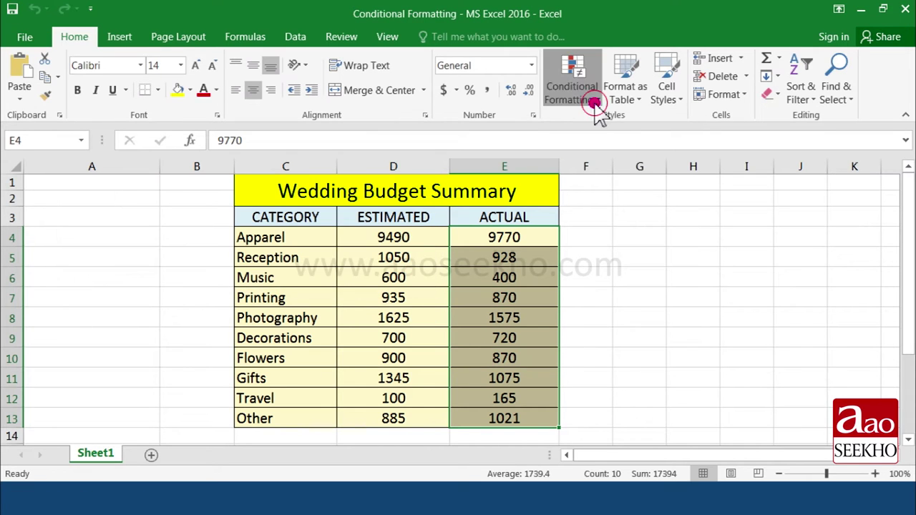
Step: Select the category names Apparel through Other in C4:C13 and bring up Conditional Formatting
left_click(593, 102)
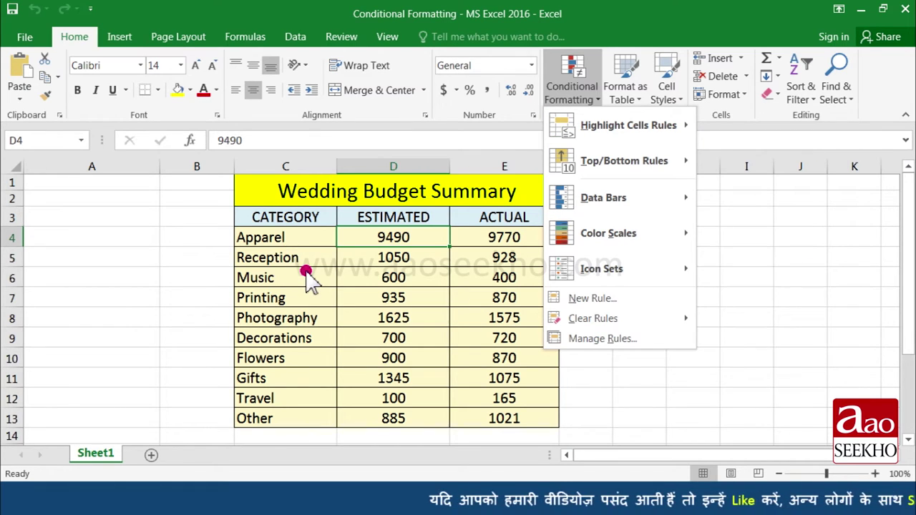
left_click(288, 237)
left_click(292, 237)
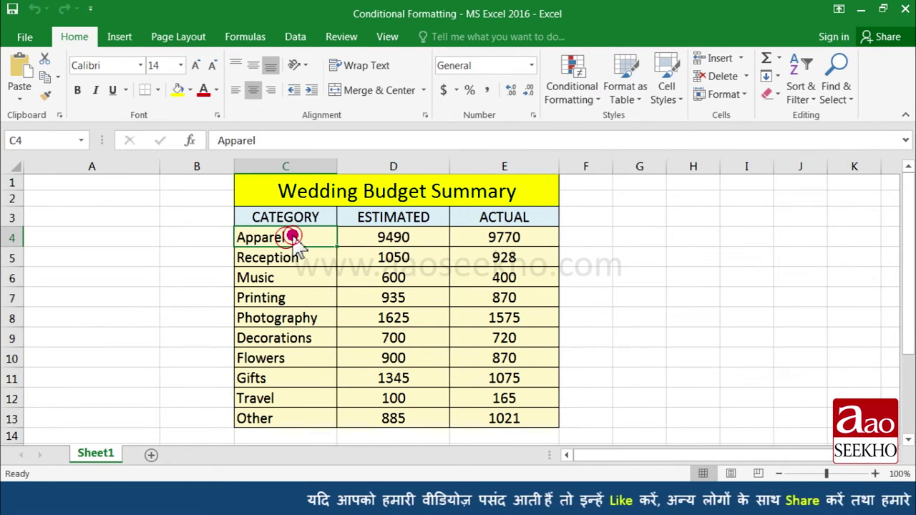
left_click_drag(292, 238, 272, 417)
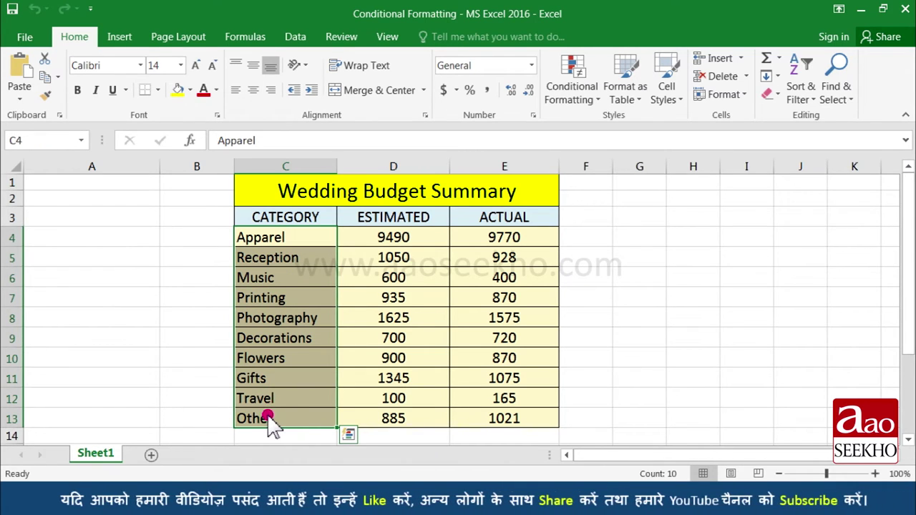
left_click(593, 96)
mouse_move(627, 125)
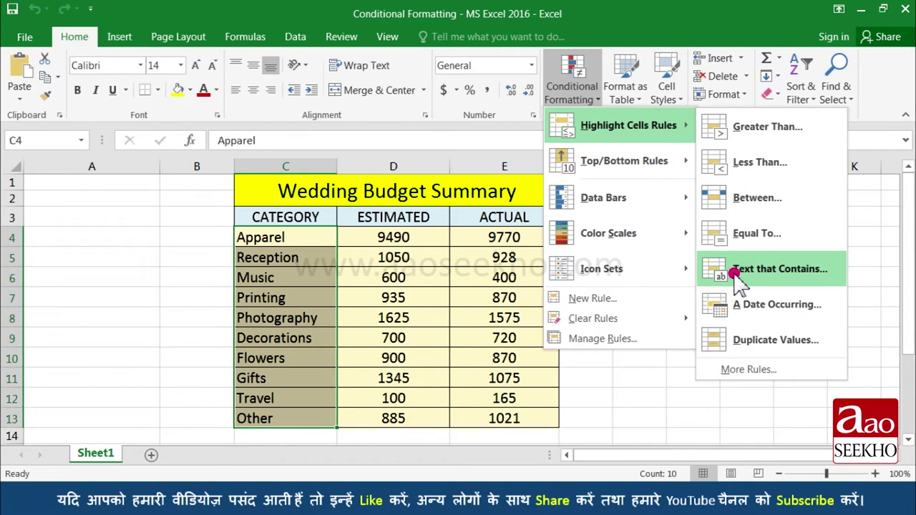
left_click(735, 274)
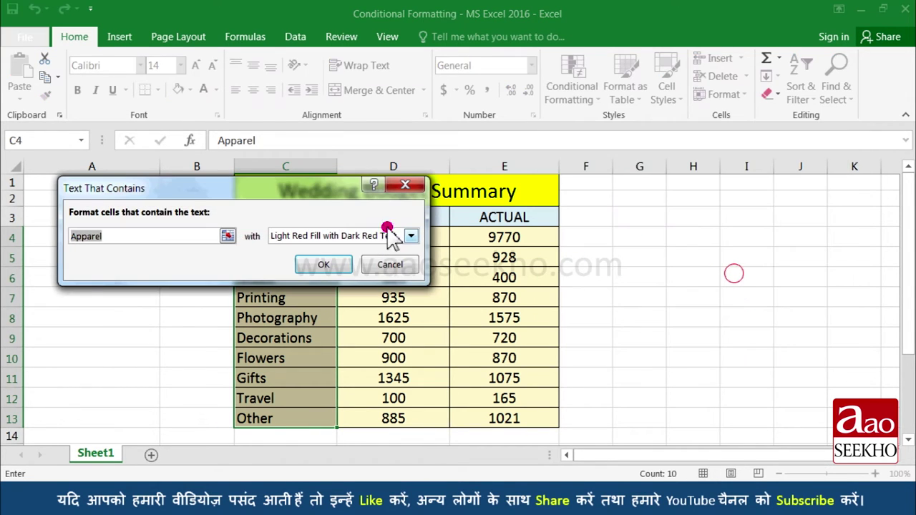
mouse_move(294, 193)
left_mouse_down()
mouse_move(716, 186)
mouse_move(670, 186)
left_mouse_up()
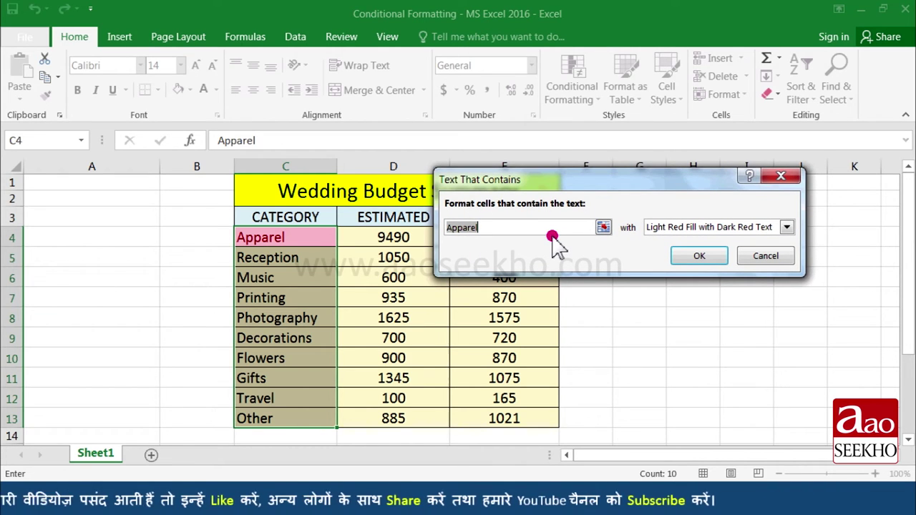
type("Gifts")
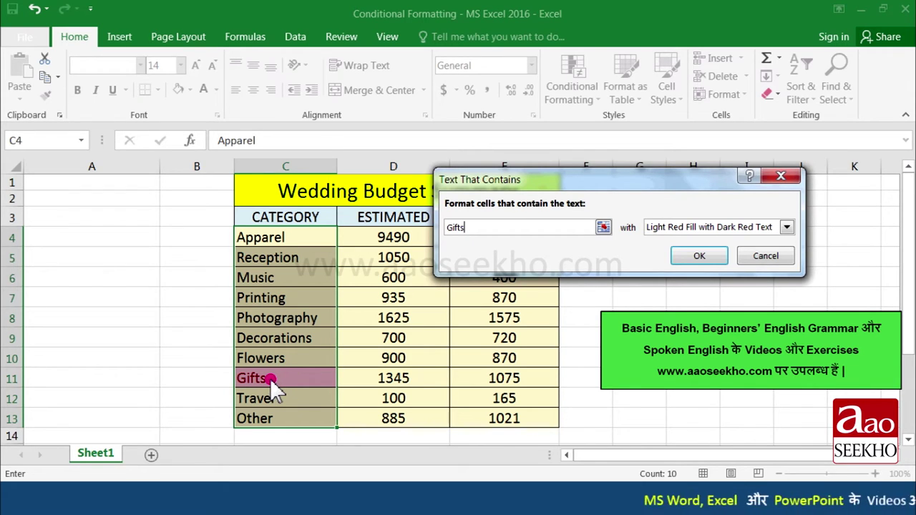
left_click(765, 255)
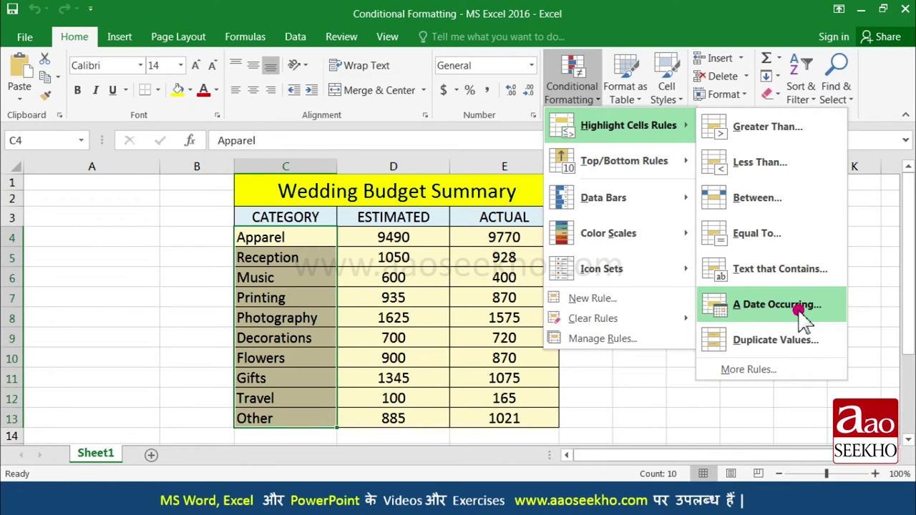
left_click(219, 244)
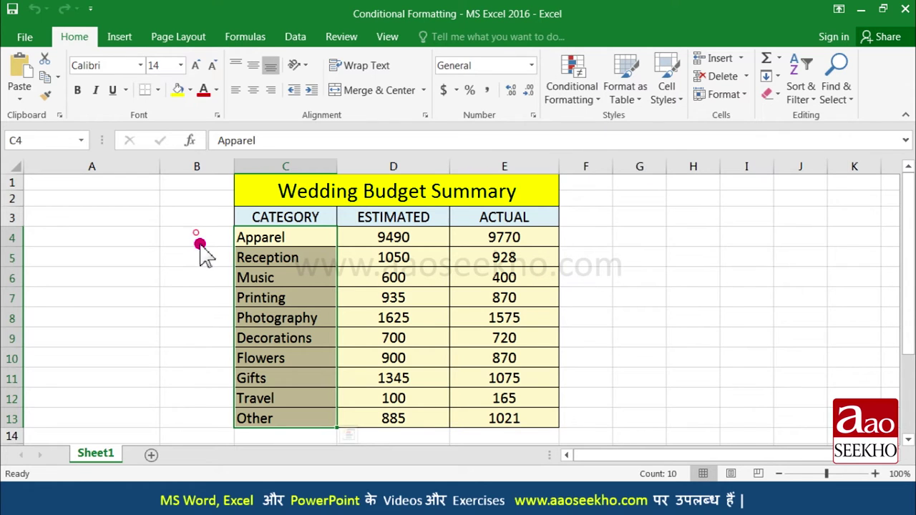
Step: Paste the dates 13-01-17 through 22-01-17 into B4:B13 beside the categories
left_click(200, 241)
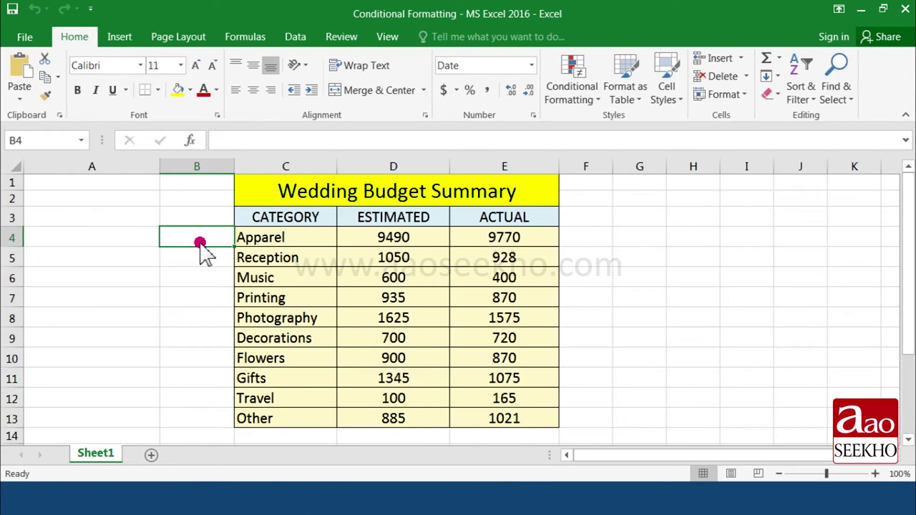
key("ctrl+v")
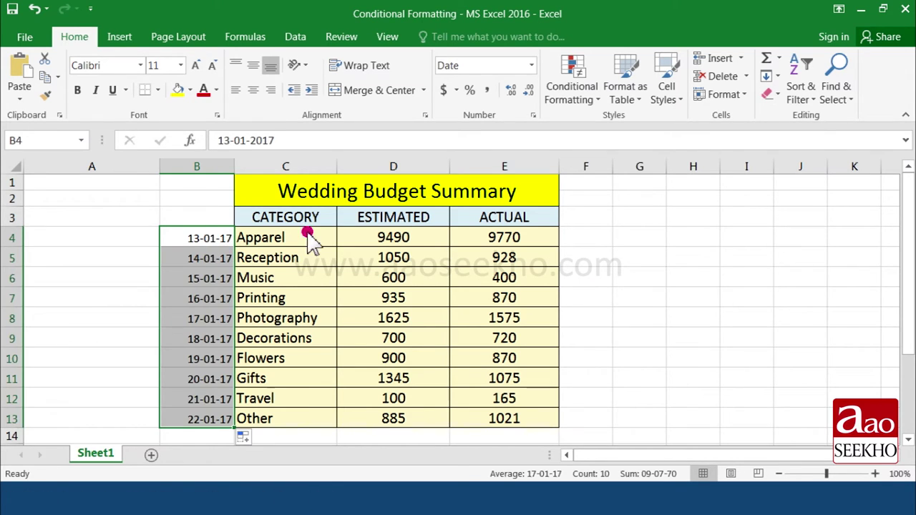
Step: Preview A Date Occurring for Today, Tomorrow and Next week, cancel it, and select E4:E13
left_click(593, 93)
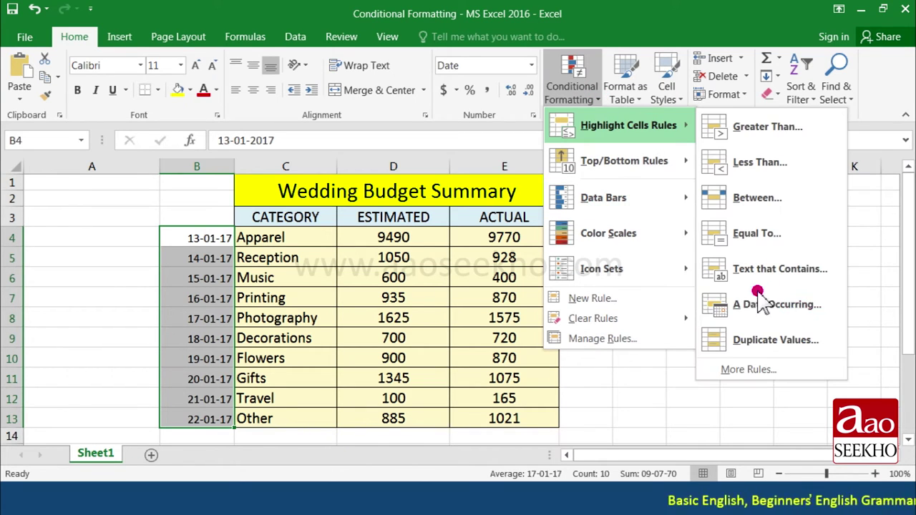
mouse_move(627, 125)
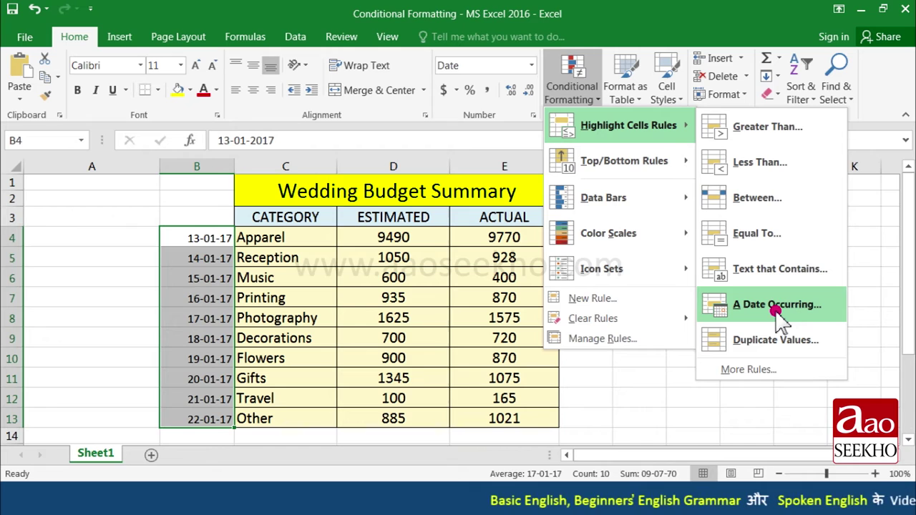
left_click(778, 308)
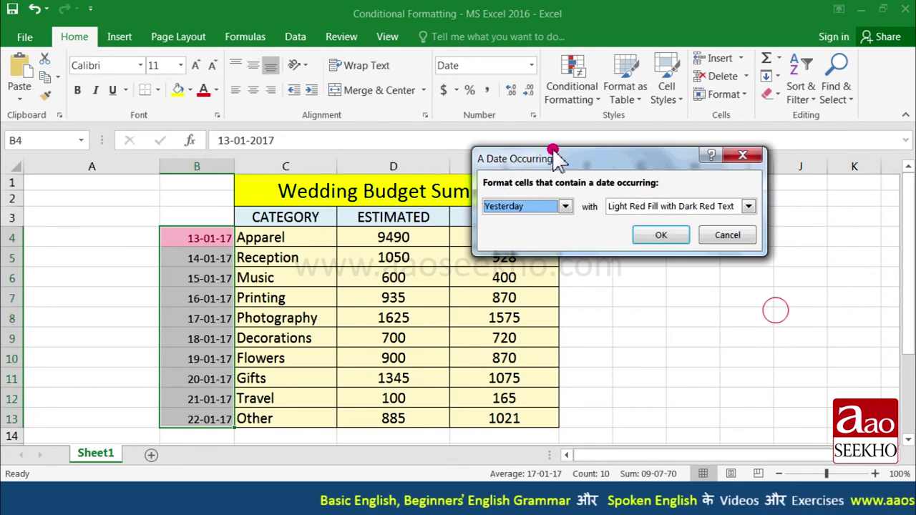
left_click_drag(555, 153, 617, 209)
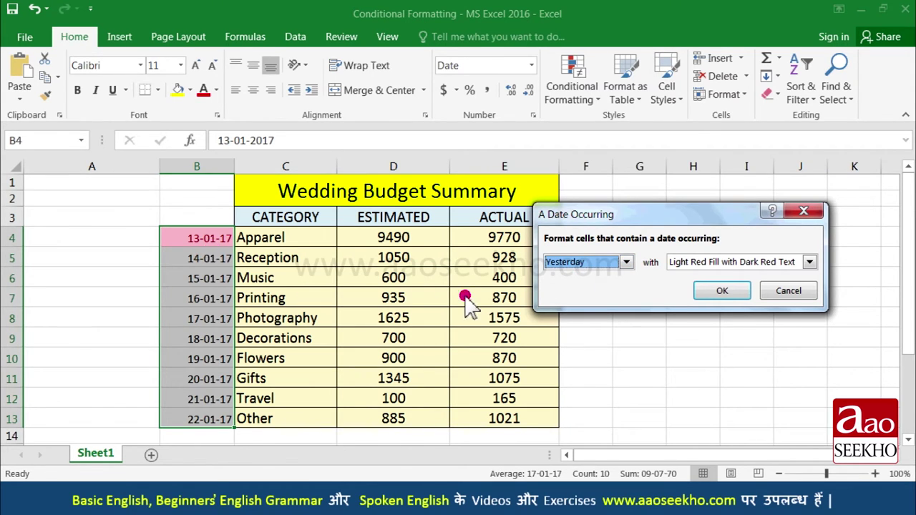
left_click(626, 263)
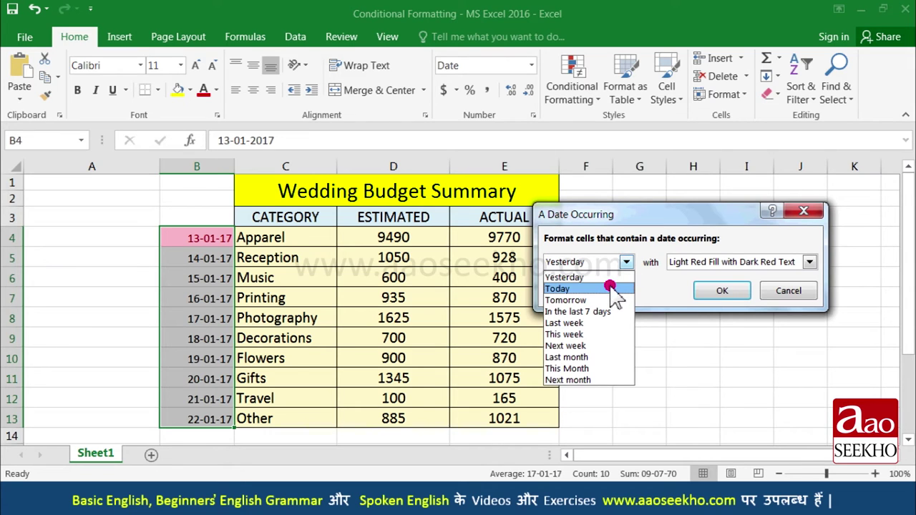
left_click(608, 289)
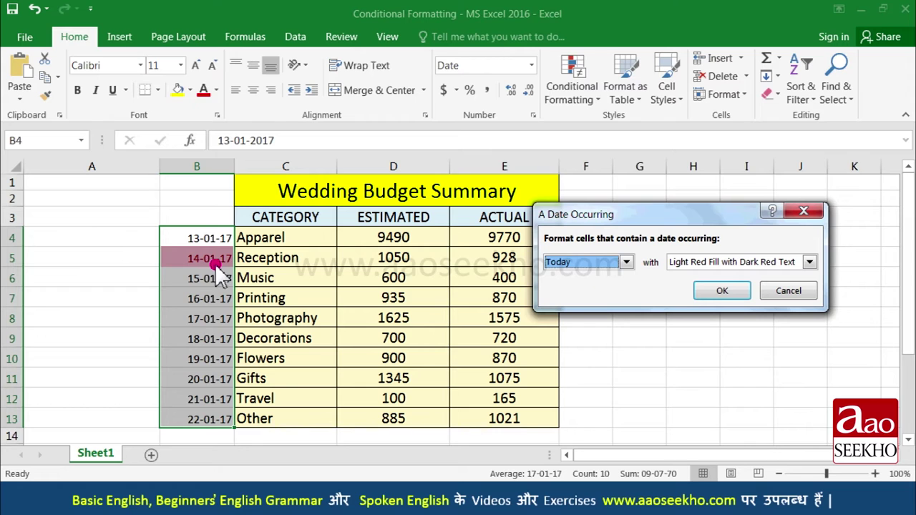
left_click(626, 262)
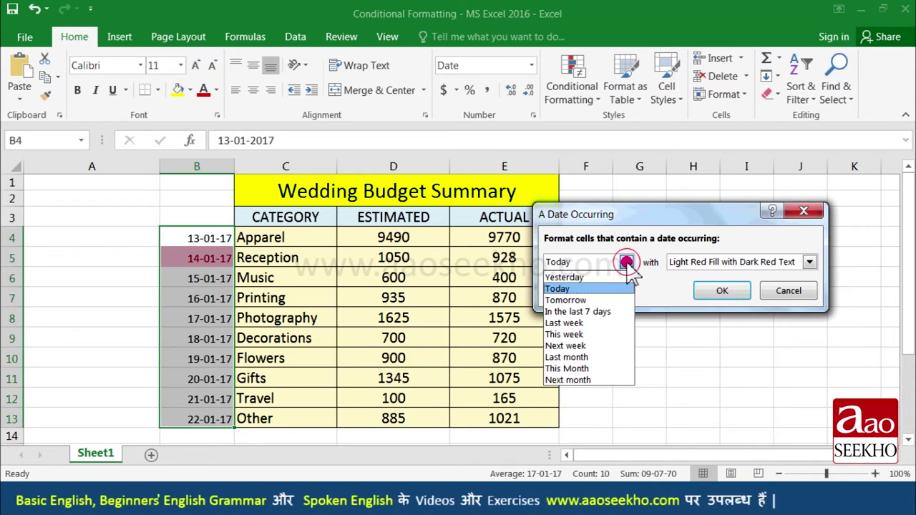
left_click(613, 300)
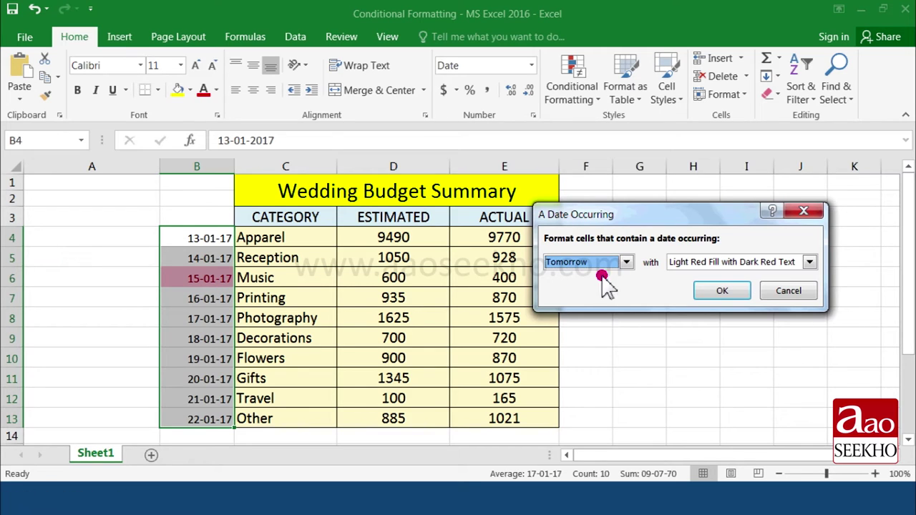
left_click(626, 261)
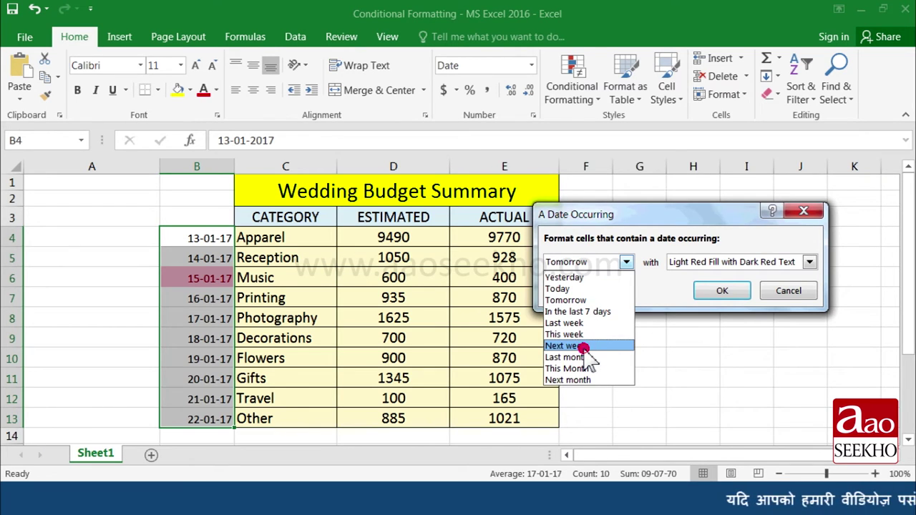
left_click(584, 347)
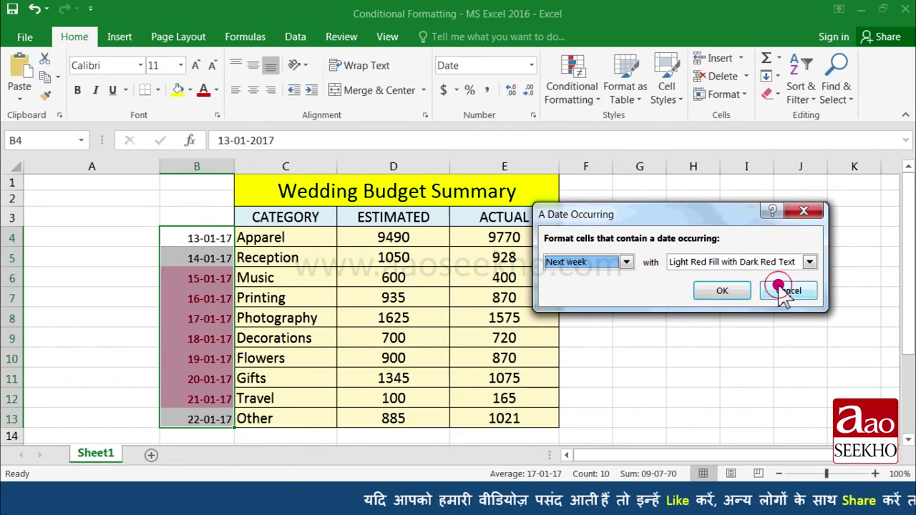
left_click(719, 289)
left_click_drag(501, 237, 500, 419)
Step: Preview a Duplicate Values rule on the Actual amounts, marking both 870 values
left_click(590, 98)
mouse_move(628, 125)
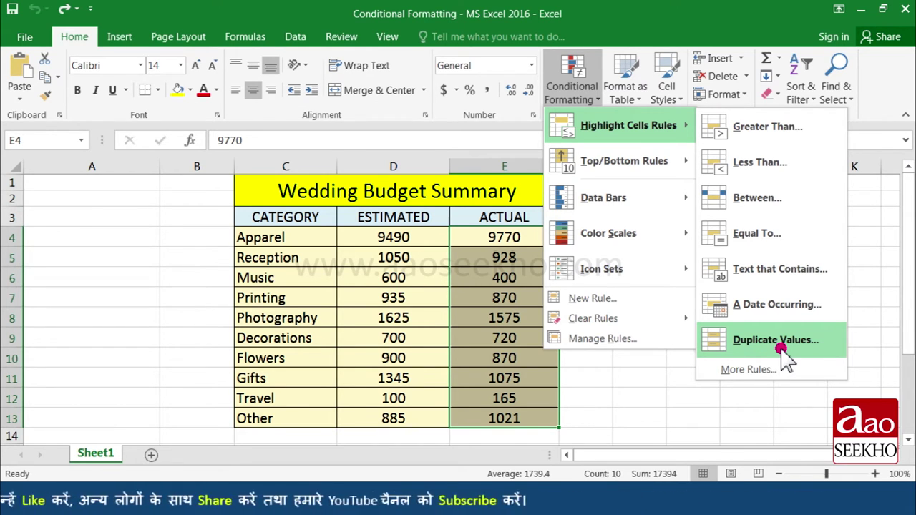
left_click(781, 344)
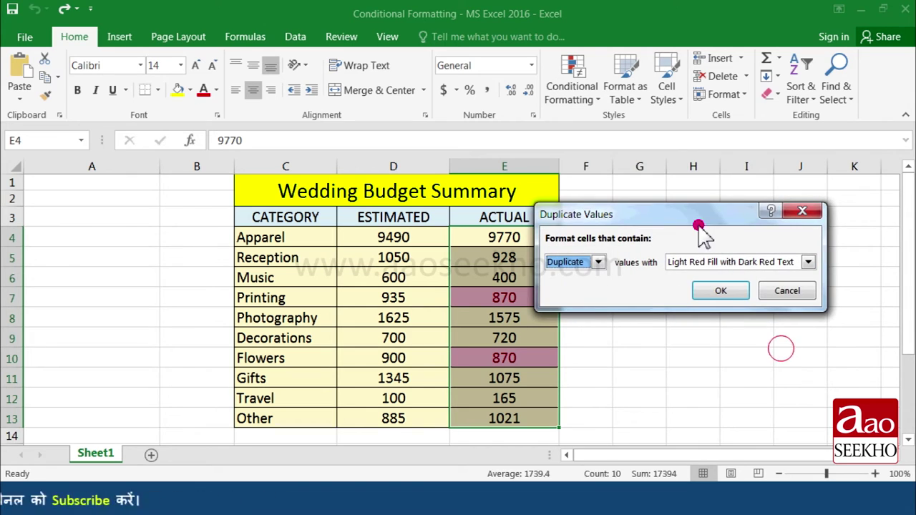
left_click_drag(678, 213, 735, 183)
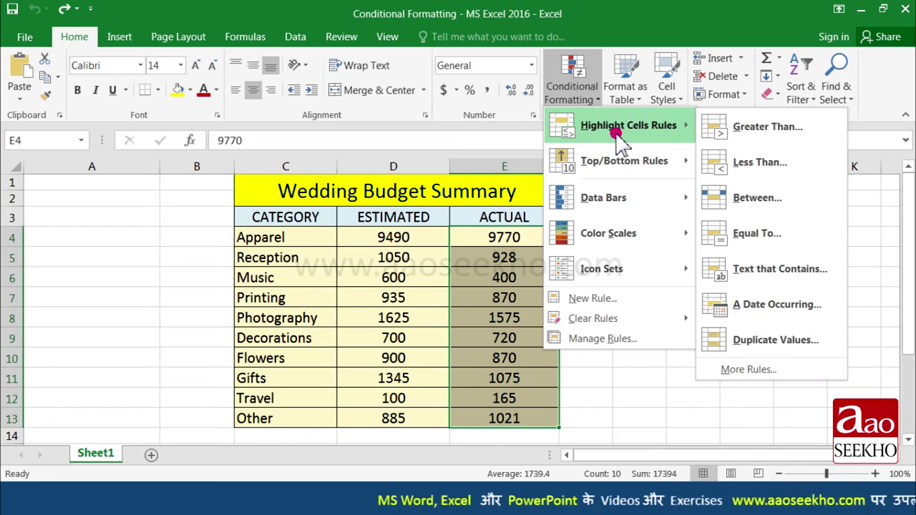
Step: Browse Top/Bottom Rules, then preview the Green - Yellow - Red Color Scale on the Actual amounts
left_click(617, 172)
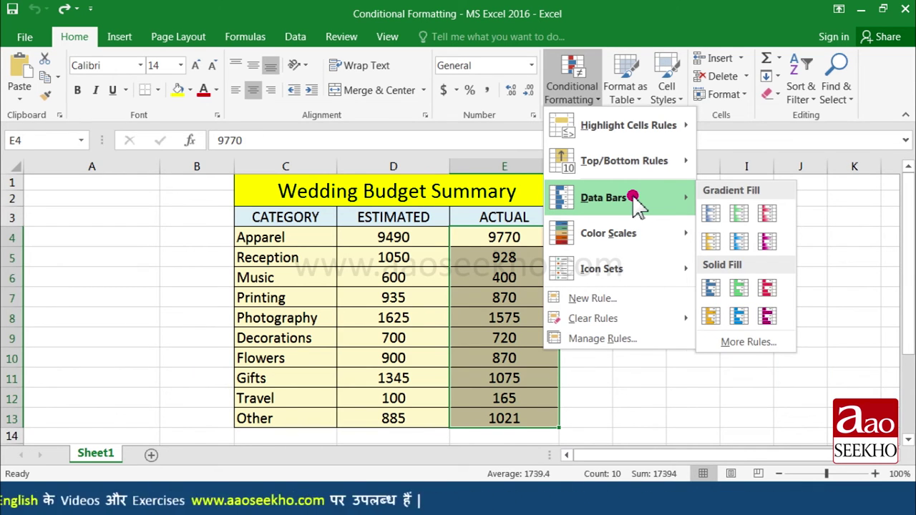
mouse_move(608, 234)
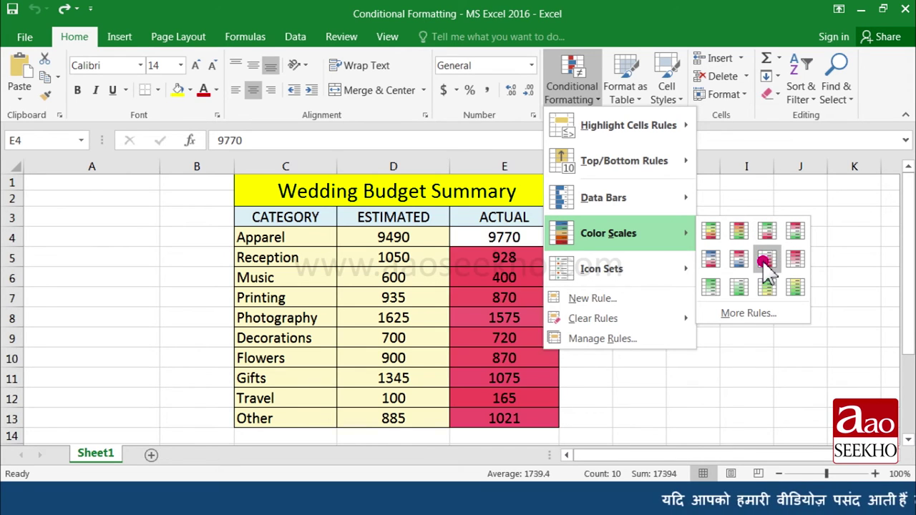
Step: Apply the Green - Yellow - Red Color Scale to the Actual amounts, inspect cells, then undo it
left_click(712, 233)
left_click(509, 281)
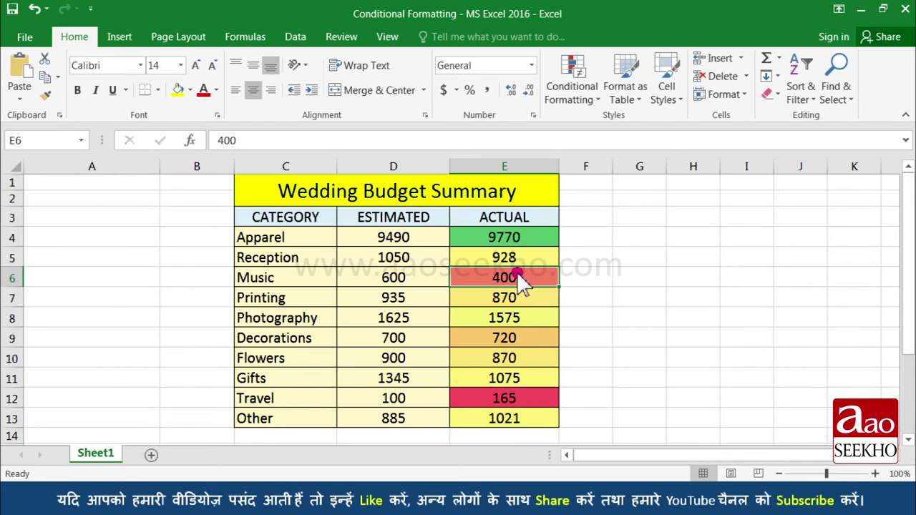
left_click_drag(520, 241, 510, 421)
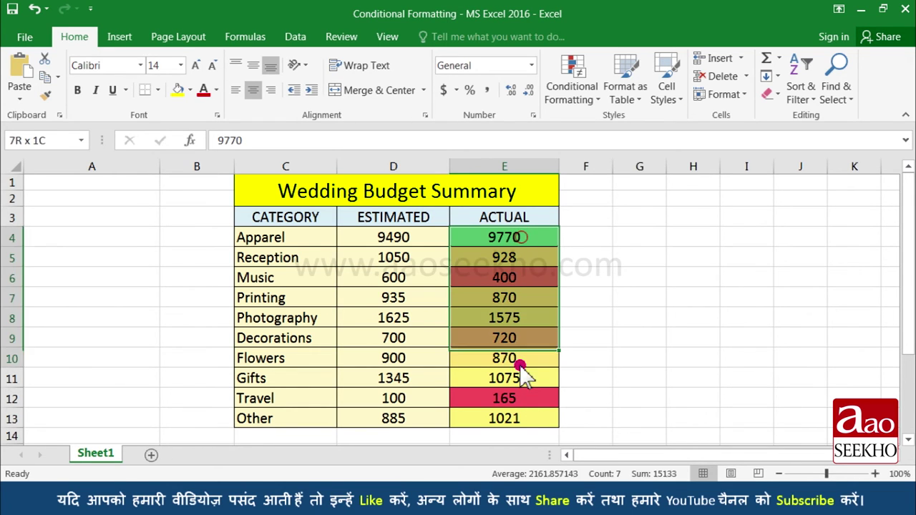
left_click(495, 239)
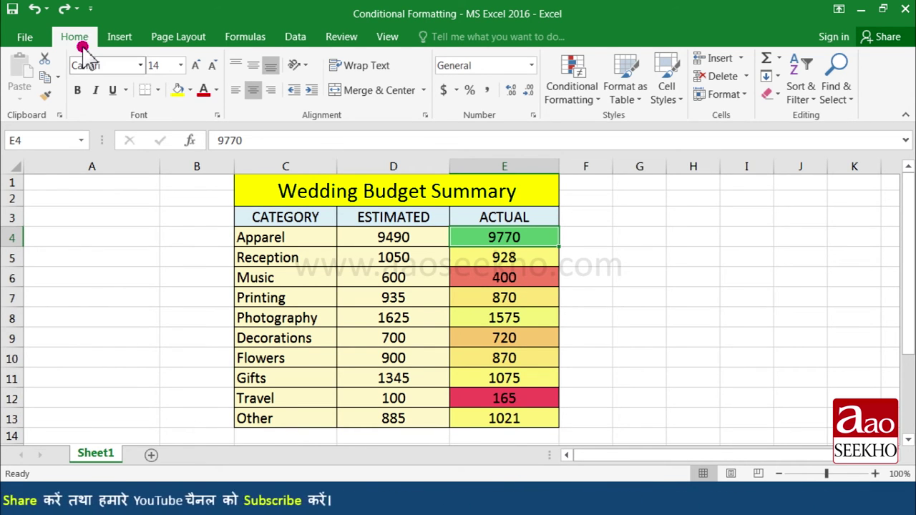
left_click(32, 9)
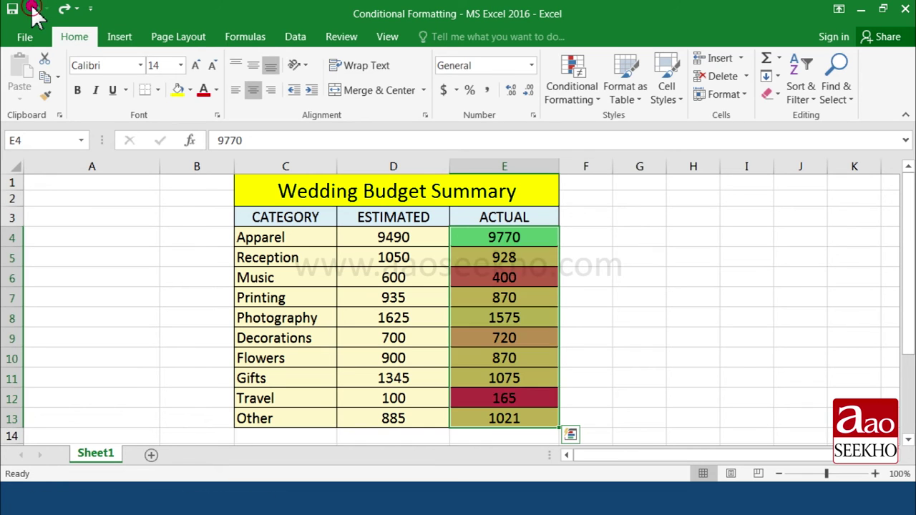
Step: Add the 3 Arrows (Colored) icon set to the Actual amounts, leaving E4 selected
left_click(591, 100)
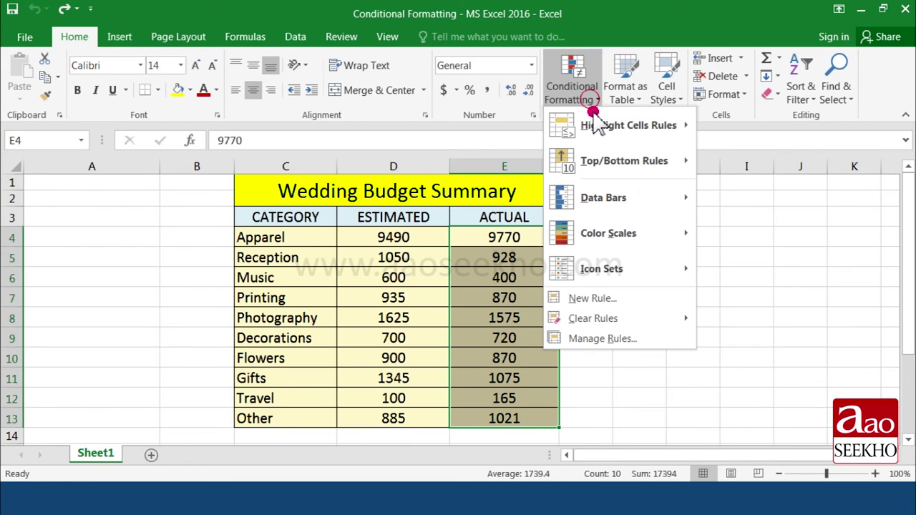
mouse_move(608, 268)
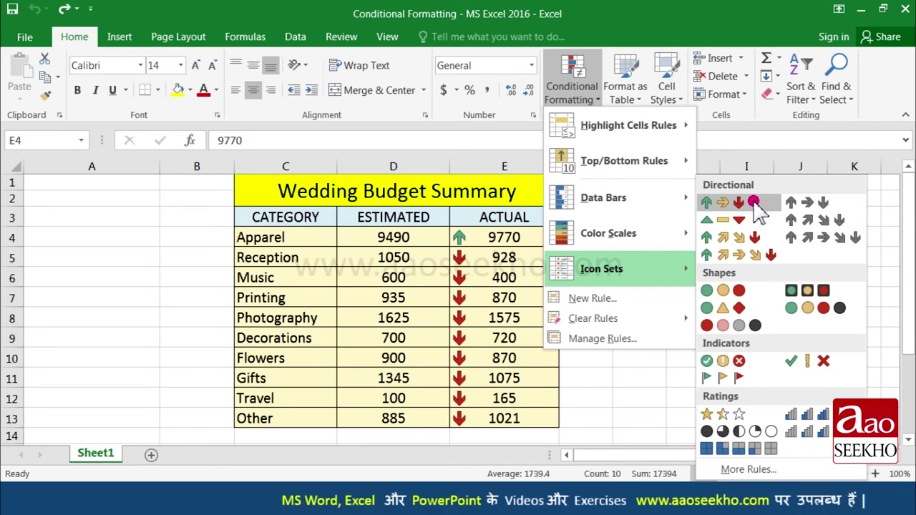
left_click(753, 202)
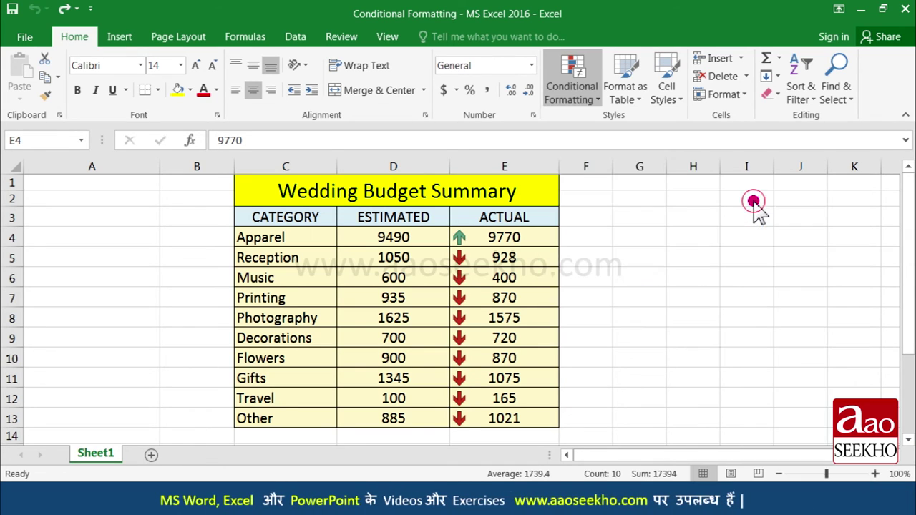
left_click(489, 243)
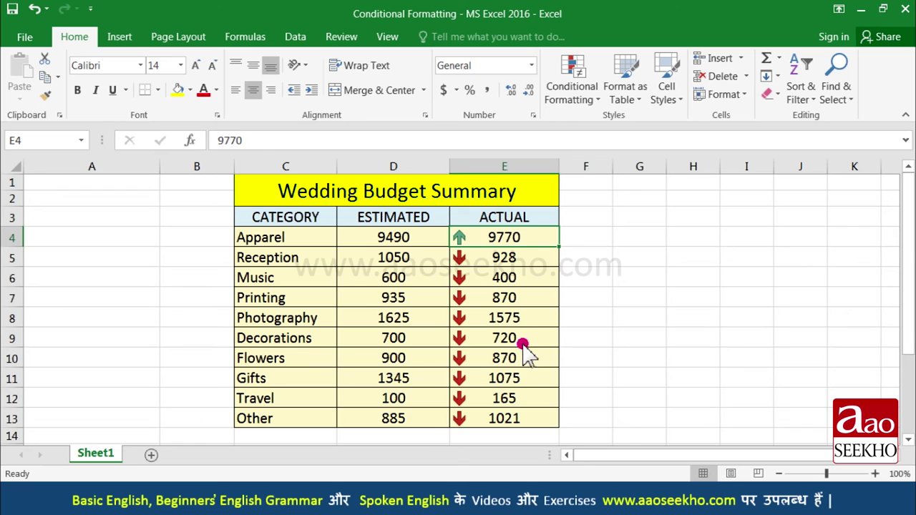
Step: Change Photography's actual amount in E8 to 4500, then select E4:E12
left_click(520, 322)
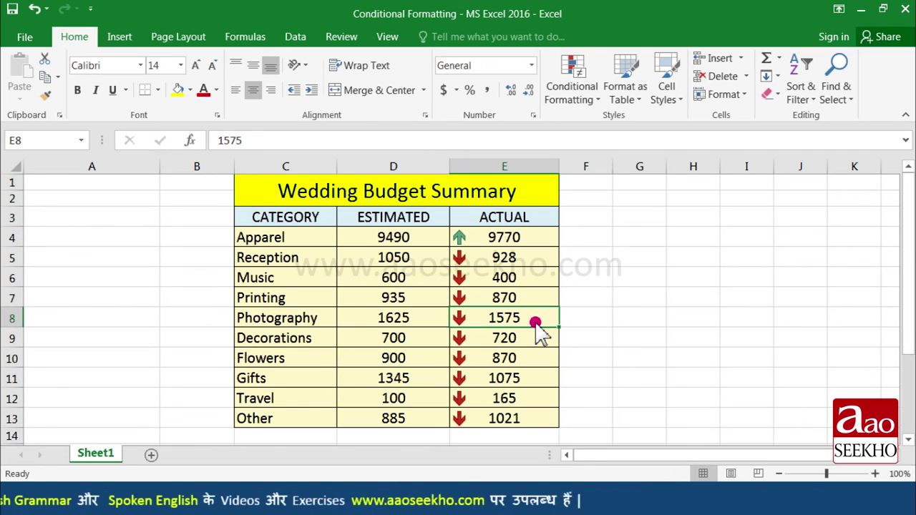
type("4500")
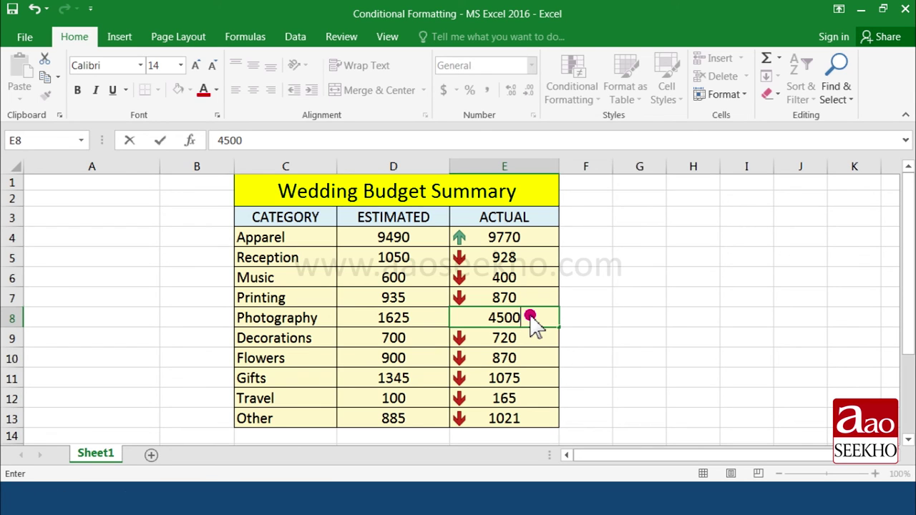
key("Return")
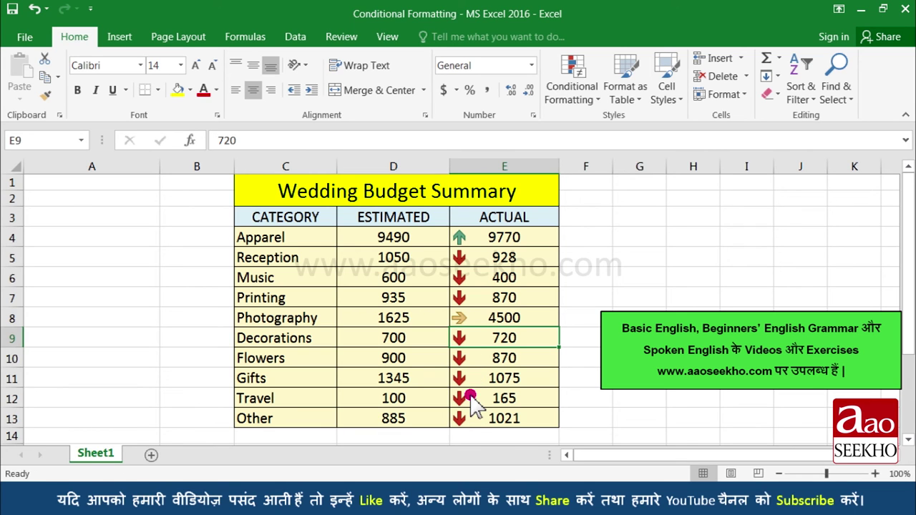
left_click_drag(505, 237, 505, 421)
Step: Open the Conditional Formatting menu for the Actual amounts in E4:E13
left_click(596, 101)
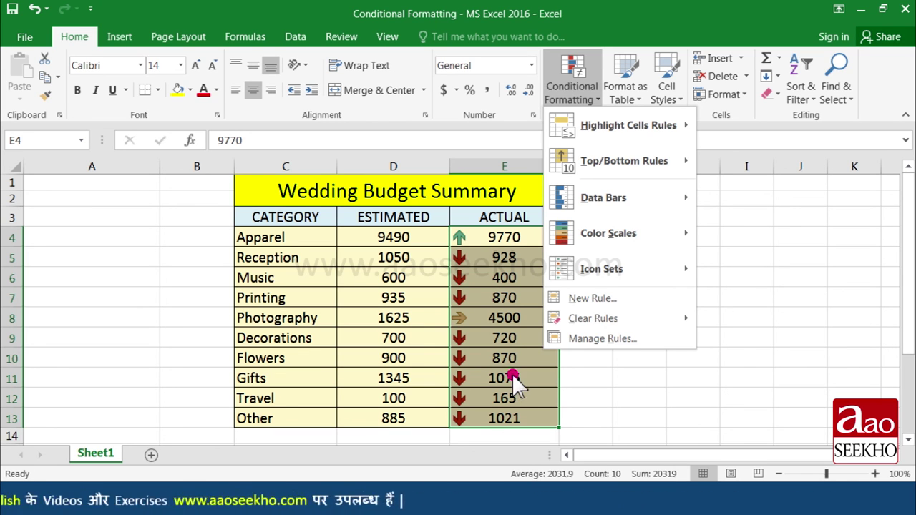
Step: Clear the arrow icon set rules from the selected Actual cells, then select cell E9
left_click(611, 315)
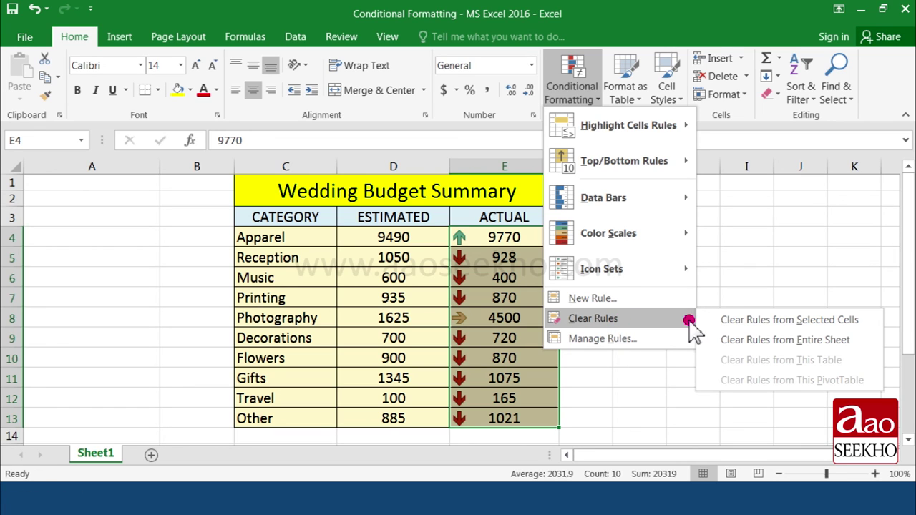
left_click(793, 321)
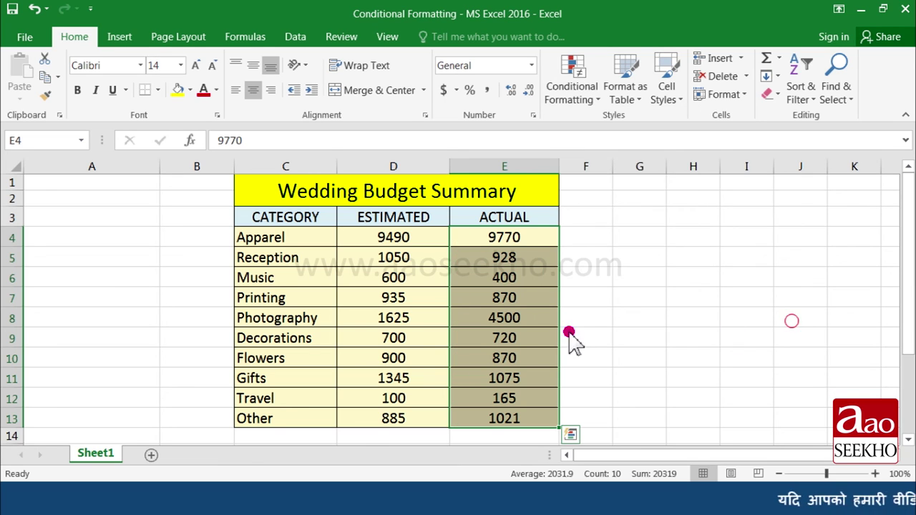
left_click(485, 336)
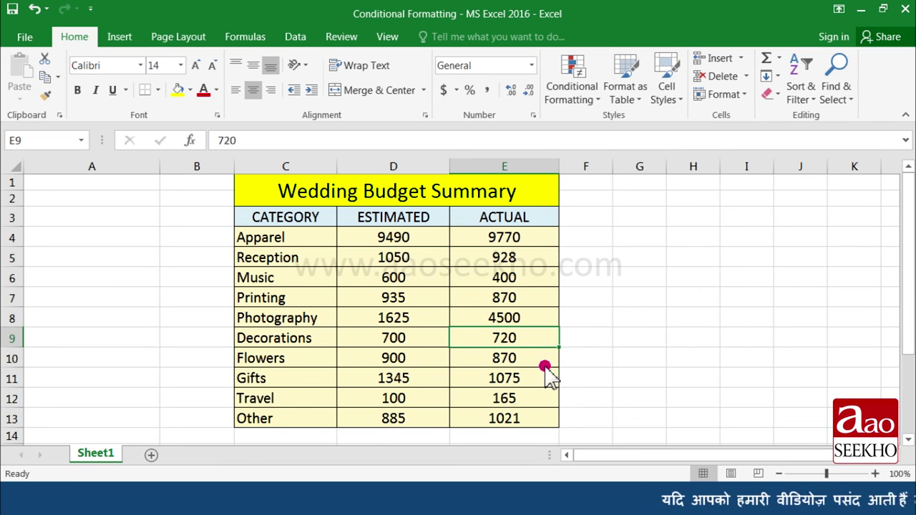